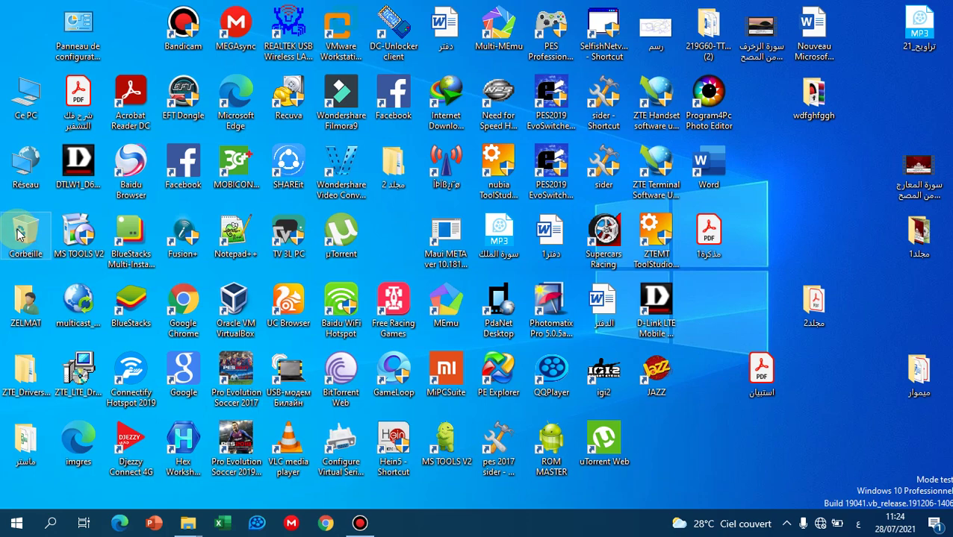
Look inside the Recycle Bin (Corbeille), close it, and delete the مذكرة1 PDF from the desktop
double_click(21, 235)
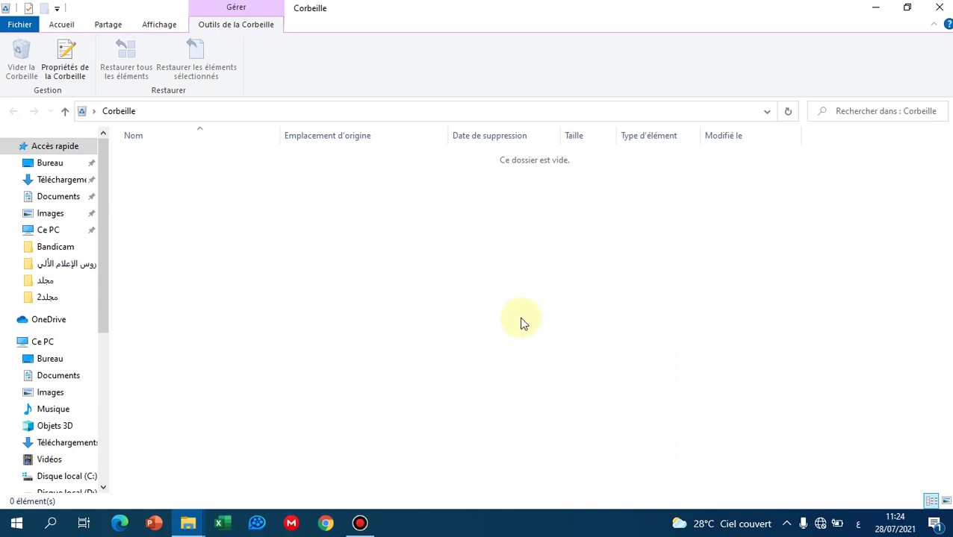
left_click(937, 8)
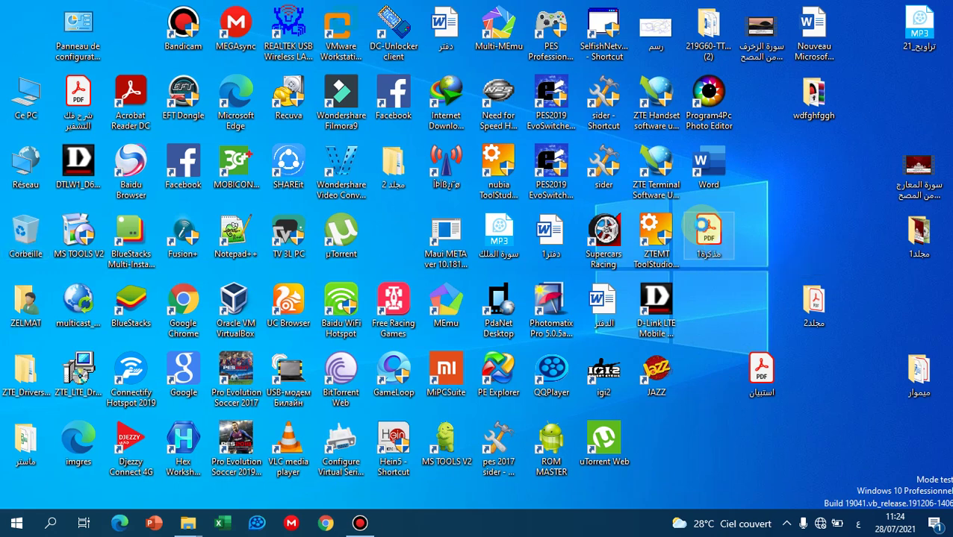
right_click(702, 233)
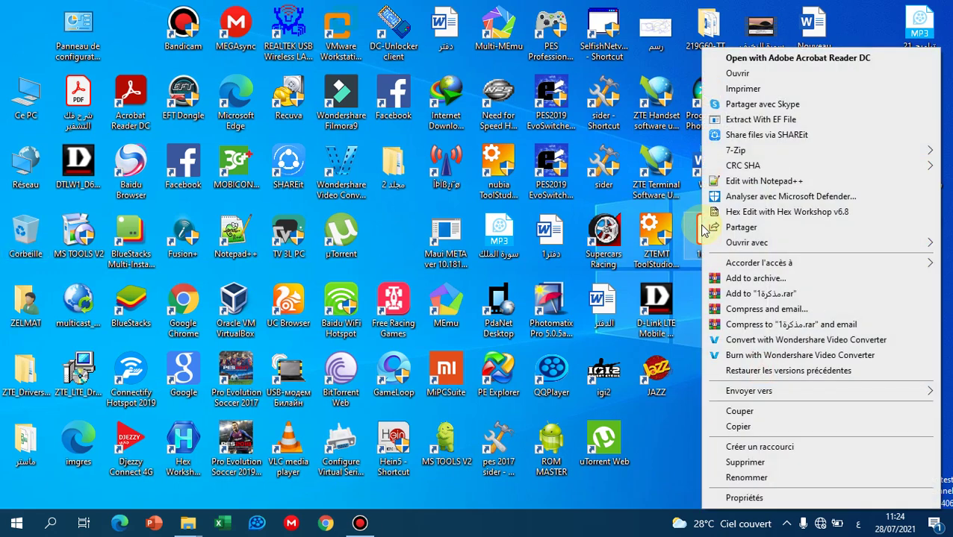
left_click(756, 462)
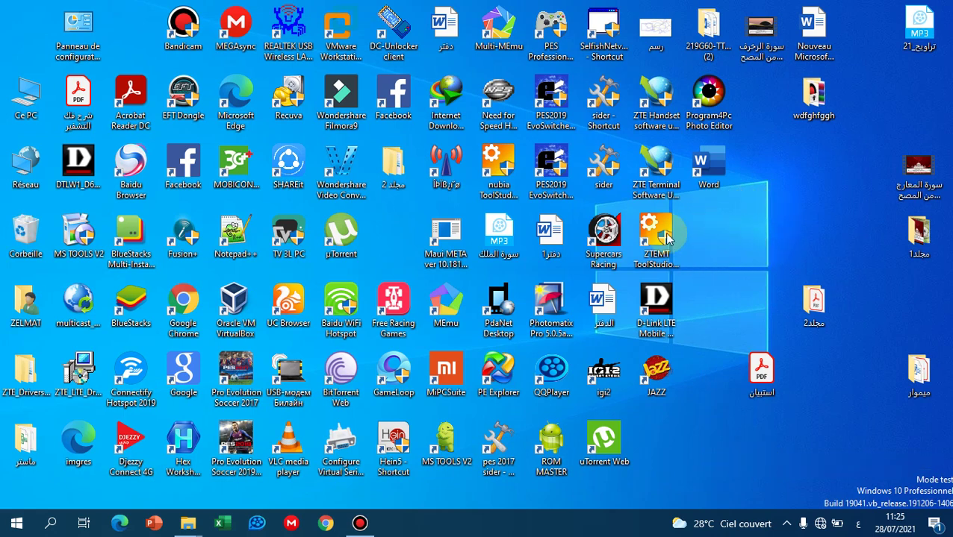
Open the Recycle Bin in a reduced window that leaves the desktop folders reachable, and delete the مجلد2 folder
double_click(29, 234)
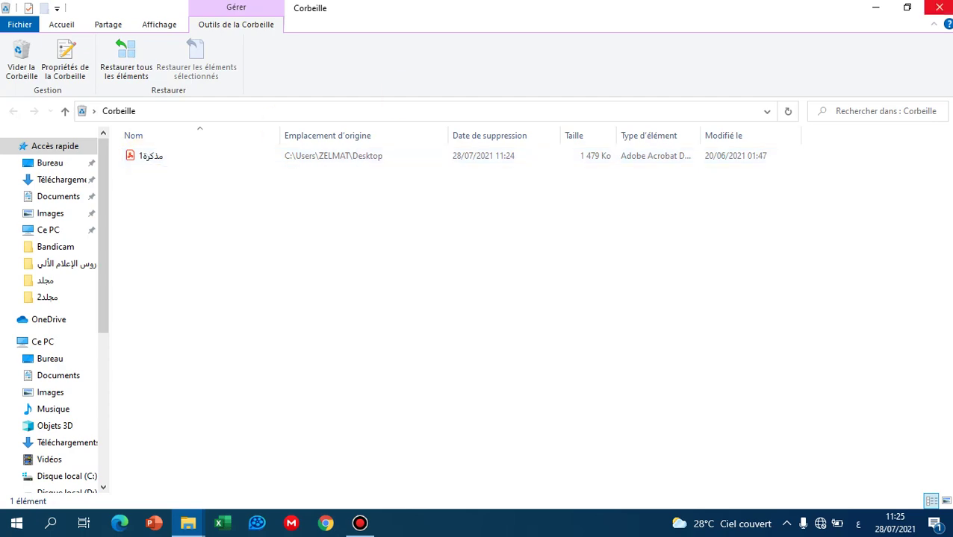
left_click(906, 8)
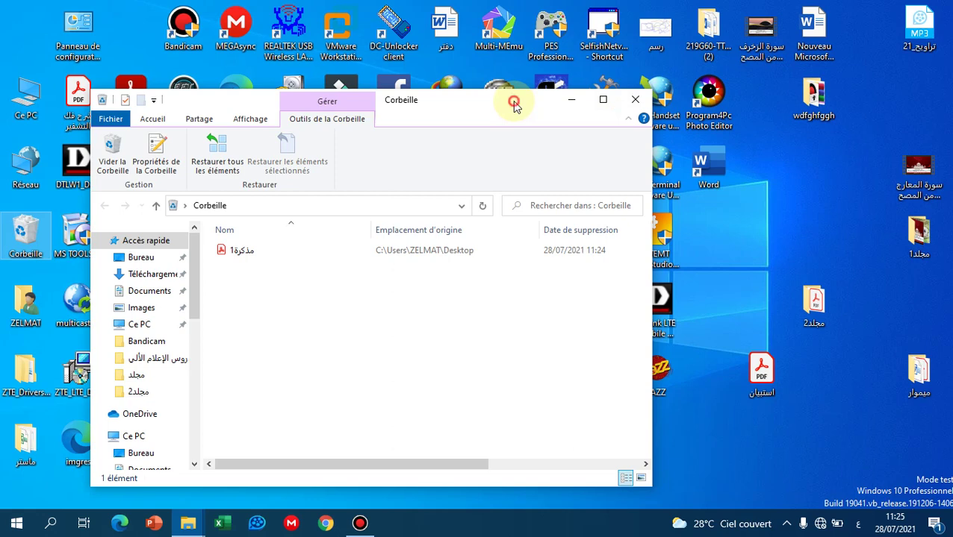
left_click_drag(512, 101, 415, 58)
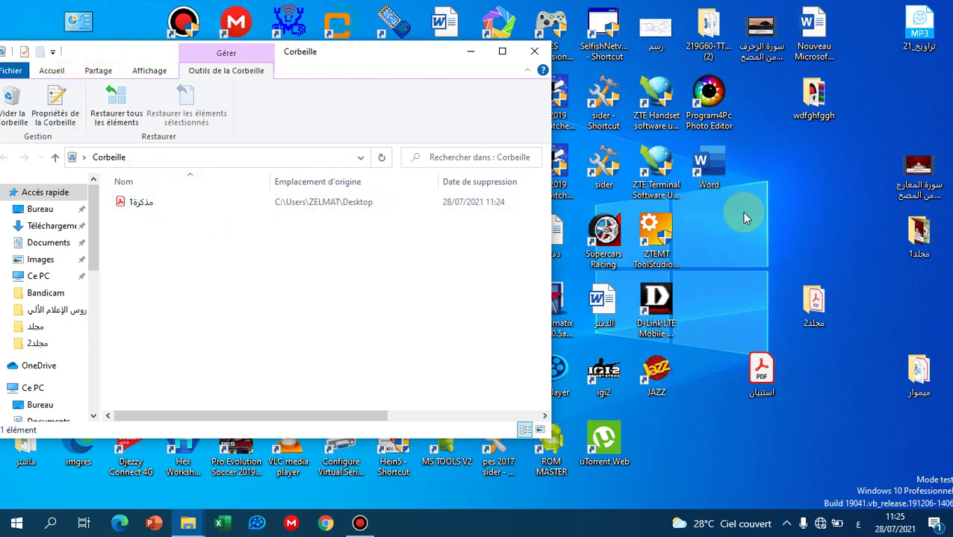
right_click(816, 303)
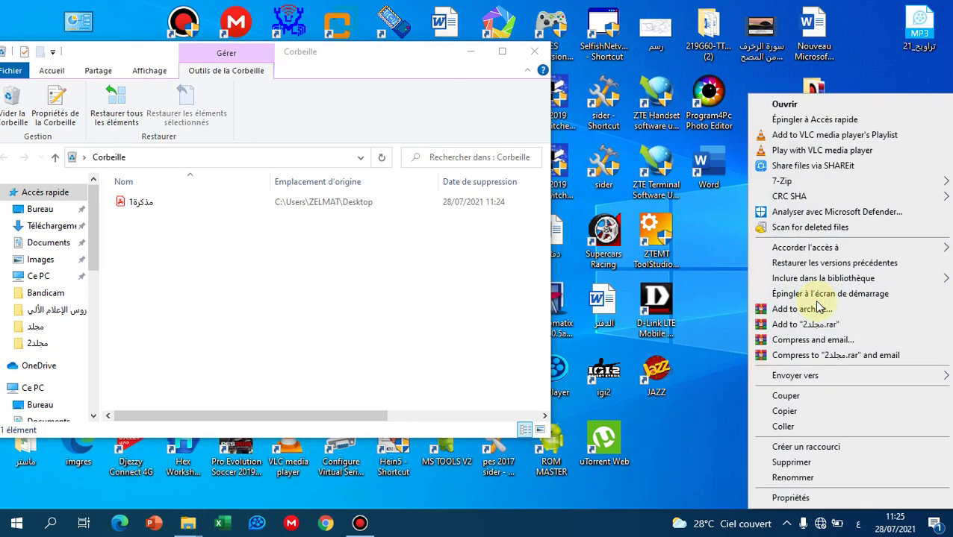
left_click(778, 464)
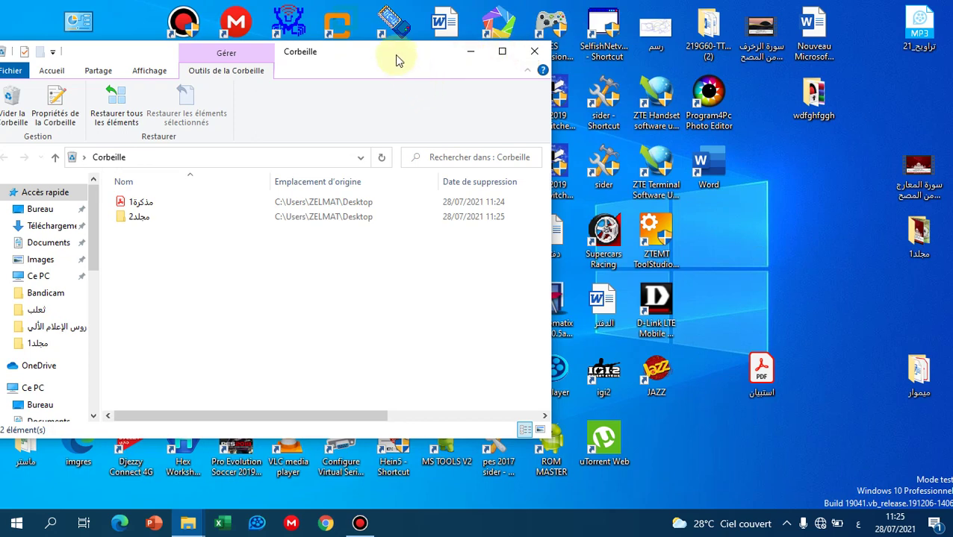
Restore all items from the Recycle Bin to their original locations and confirm the restoration
left_click_drag(394, 58, 432, 46)
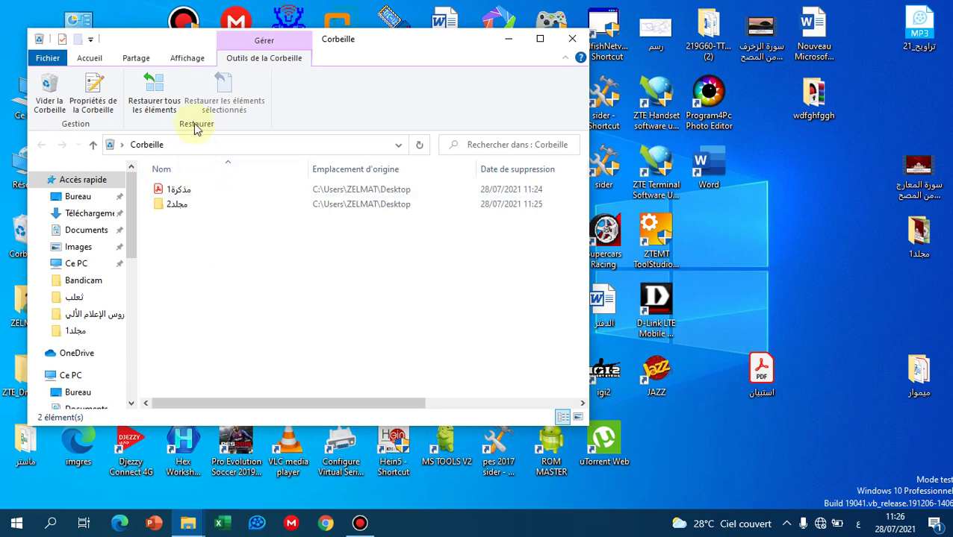
left_click(156, 87)
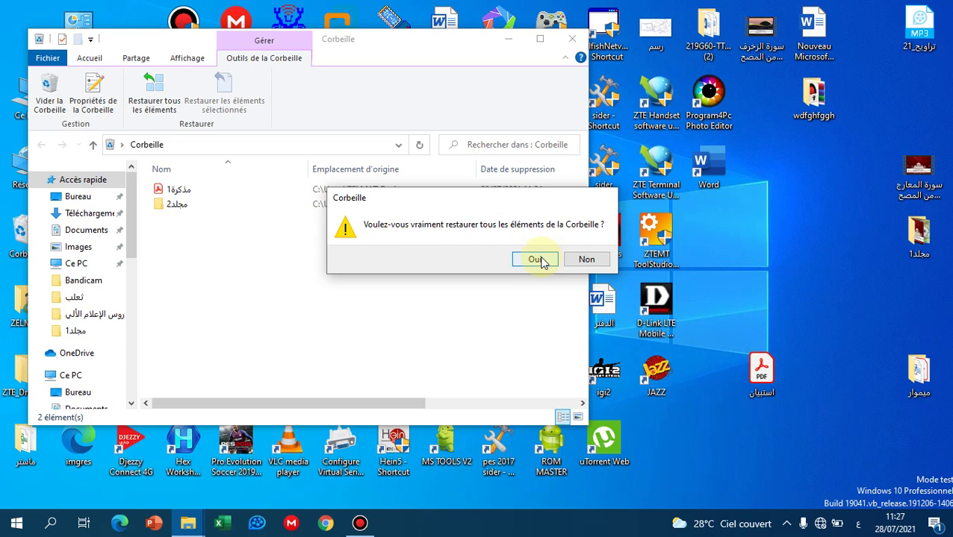
left_click(536, 260)
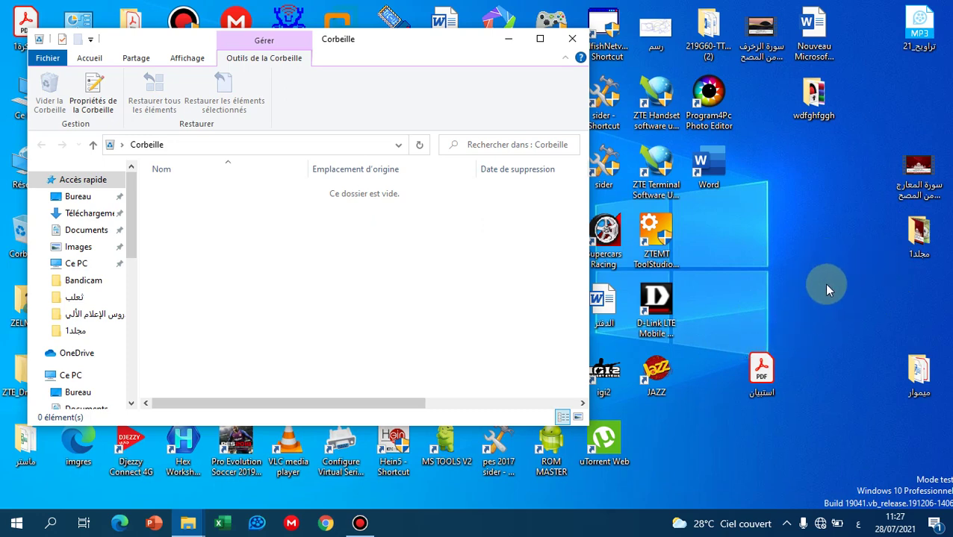
Delete the استبيان PDF and the مجلد1 folder from the desktop
left_click(761, 378)
left_click(761, 378)
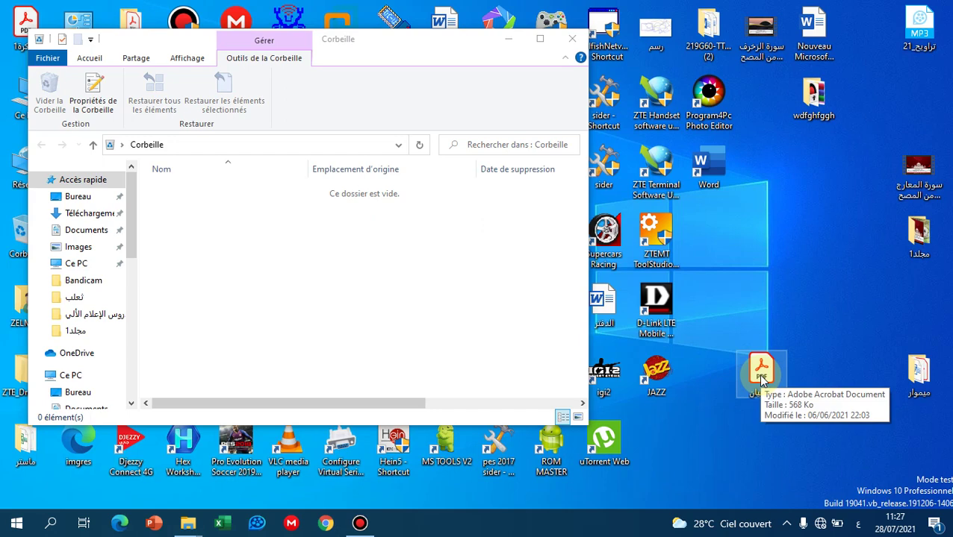
key("Delete")
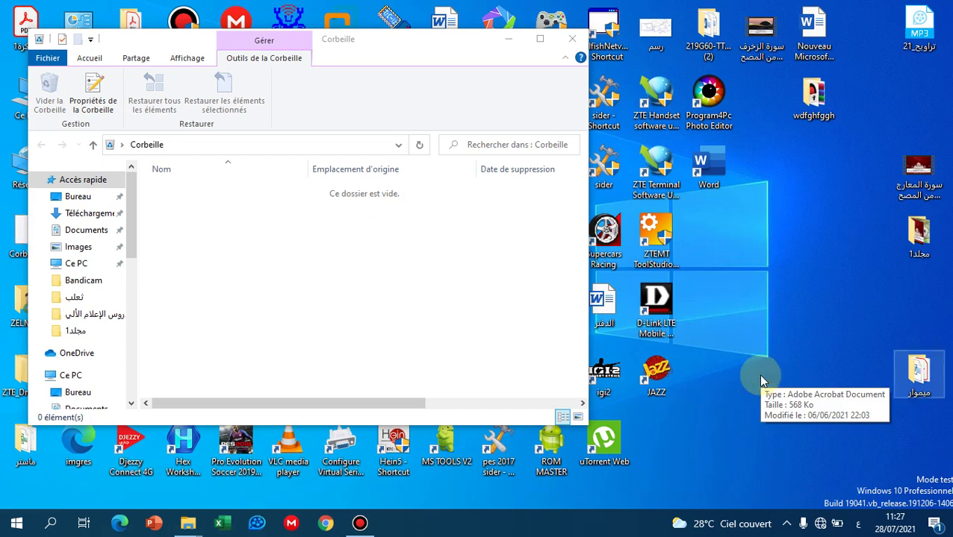
left_click(918, 242)
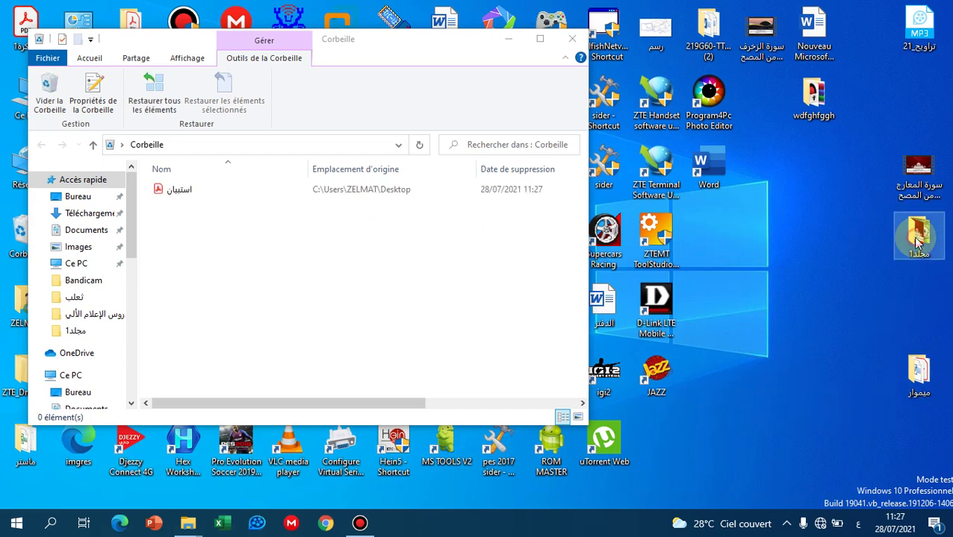
key("Delete")
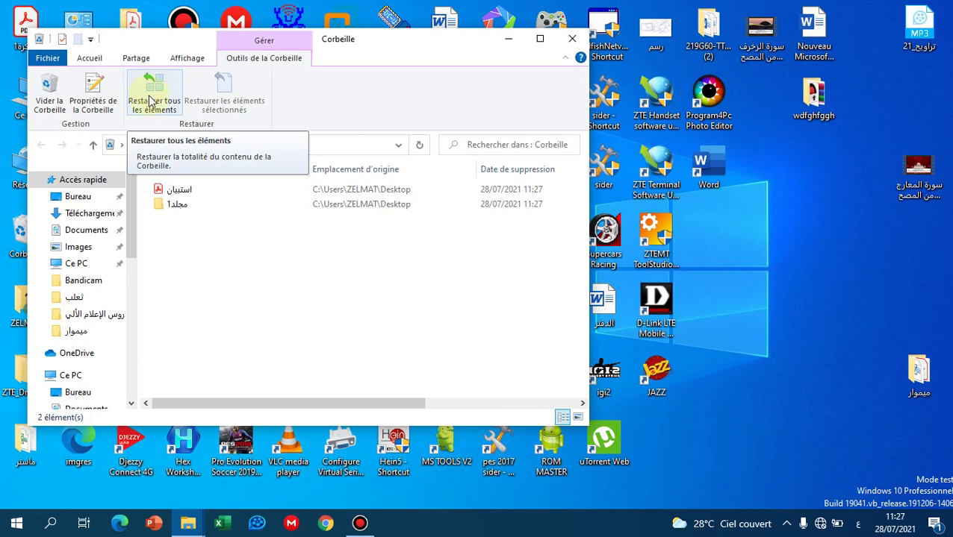
Restore only the استبيان PDF from the Recycle Bin, and place it in the empty desktop area near the ميموار folder
right_click(188, 194)
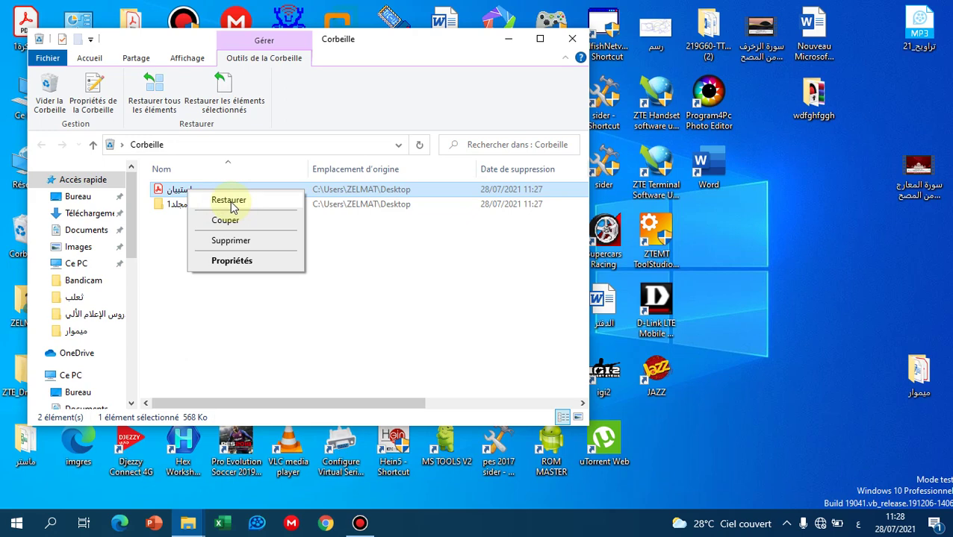
left_click(230, 202)
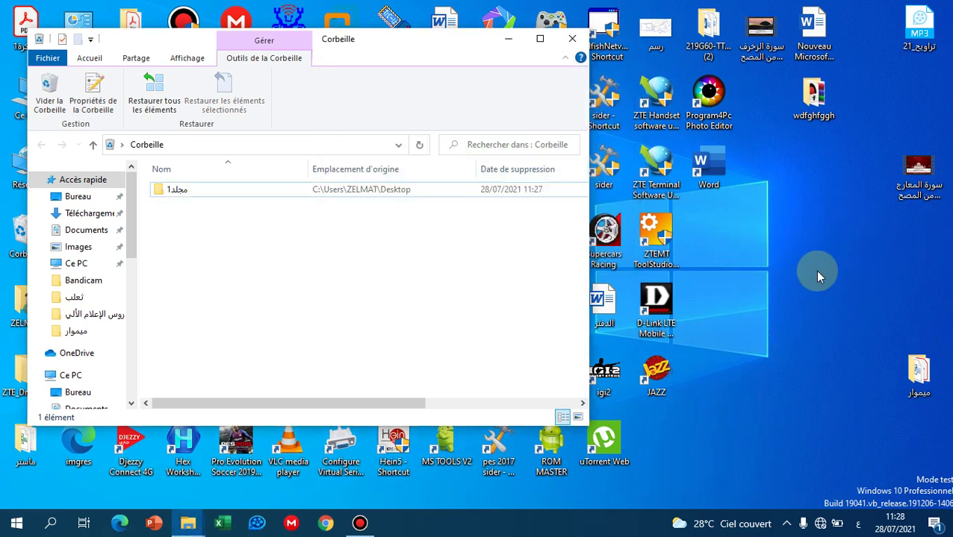
left_click(796, 303)
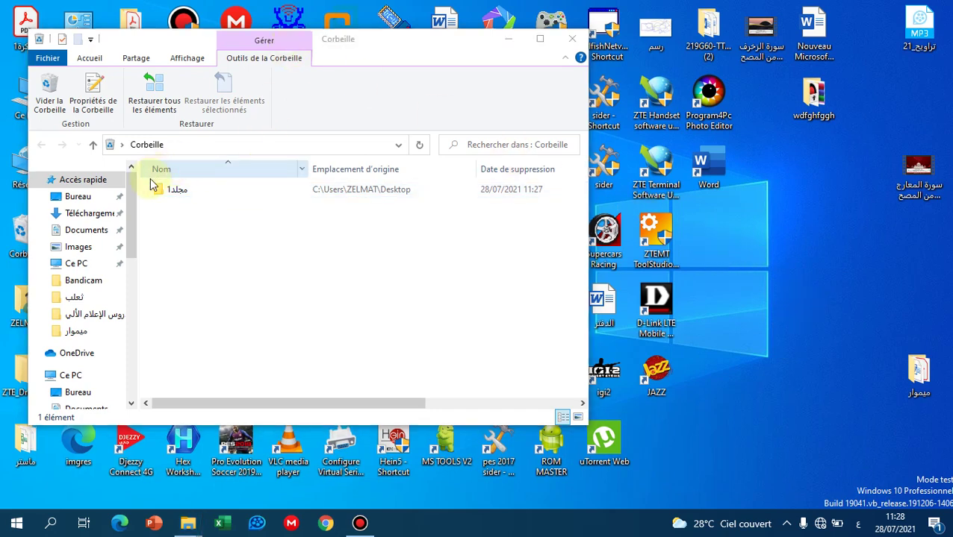
left_click(540, 38)
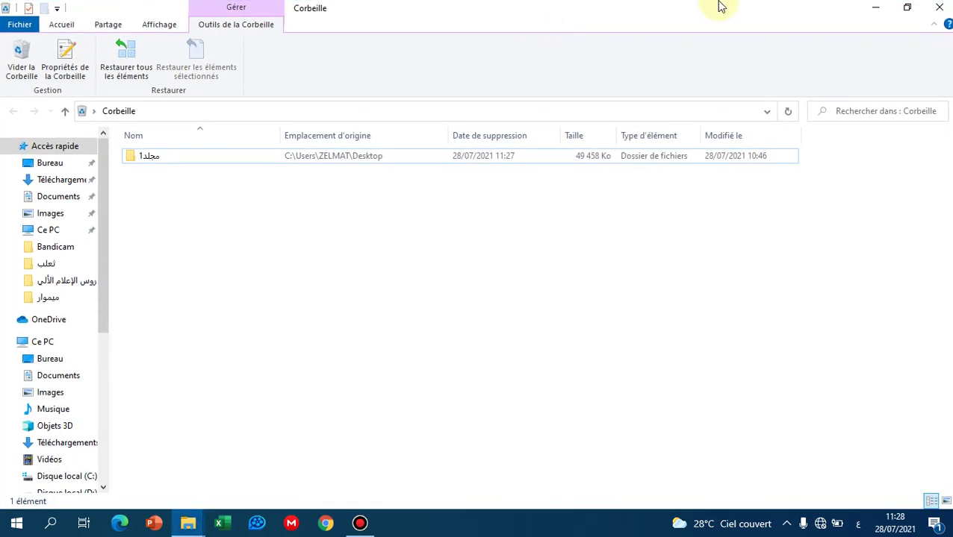
left_click(939, 8)
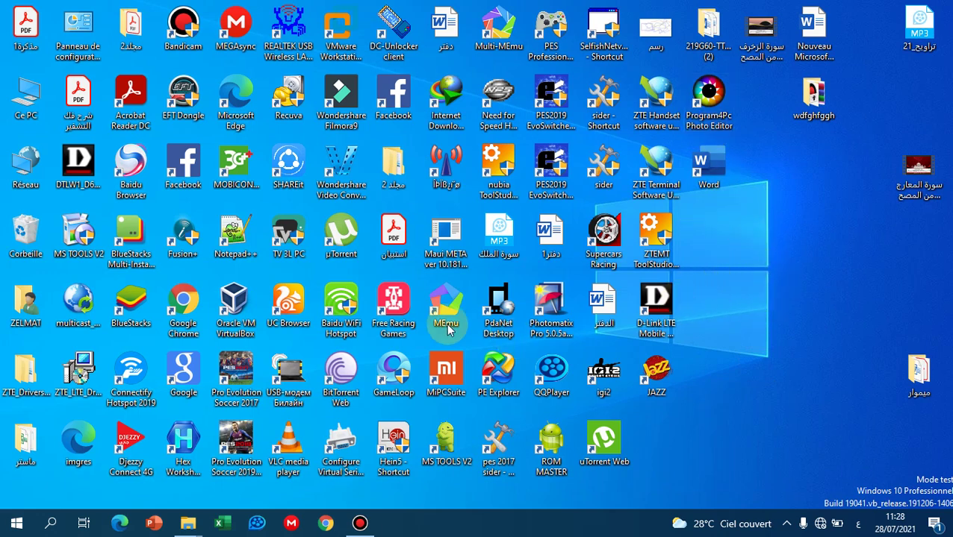
left_click_drag(385, 236, 861, 272)
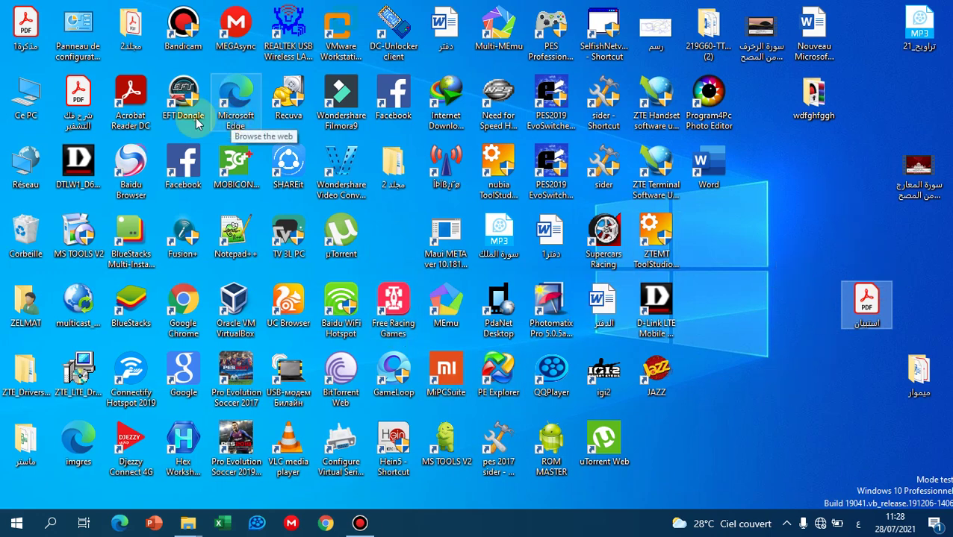
Reopen the Recycle Bin, restore the مجلد1 folder, and minimize the bin window
double_click(10, 233)
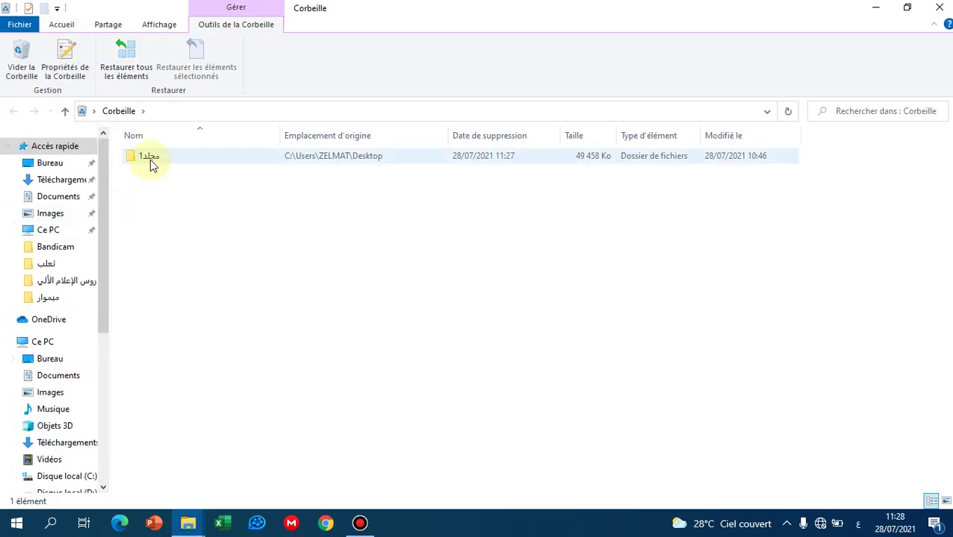
right_click(150, 160)
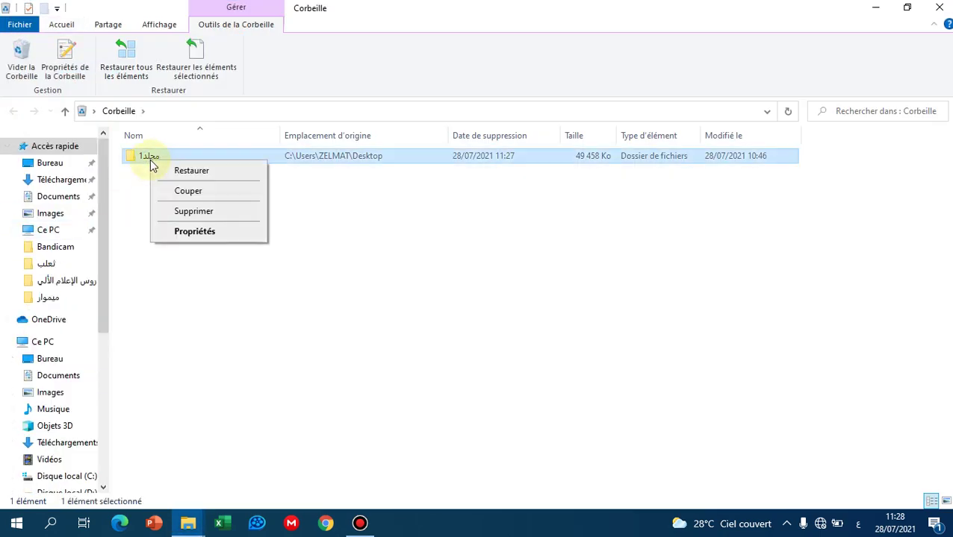
left_click(215, 175)
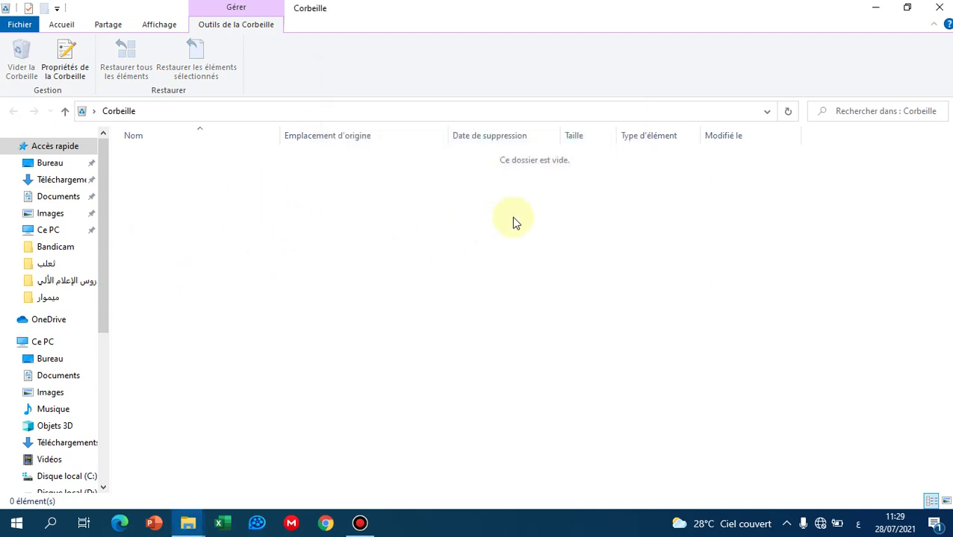
left_click(873, 7)
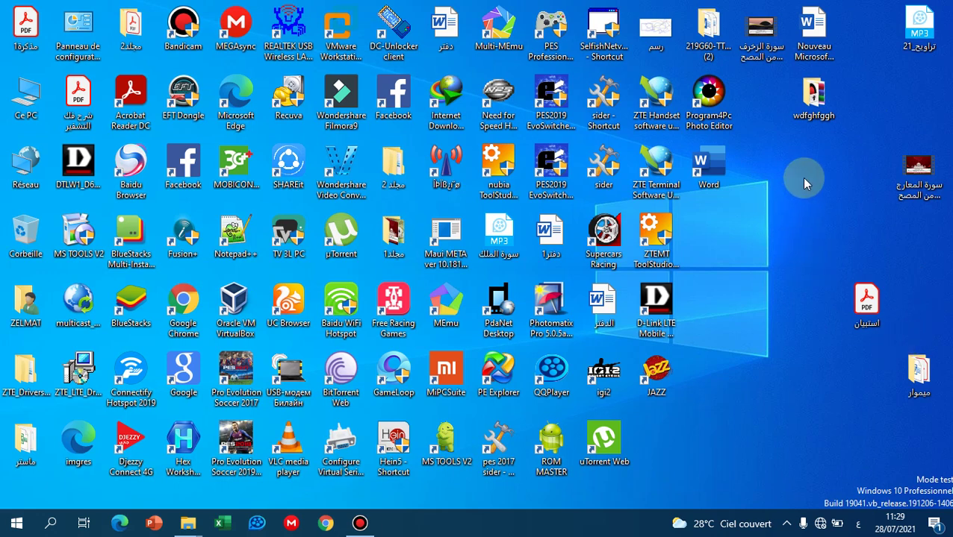
Move the مجلد 2 folder directly above the استبيان PDF on the desktop, and delete that PDF
left_click(399, 174)
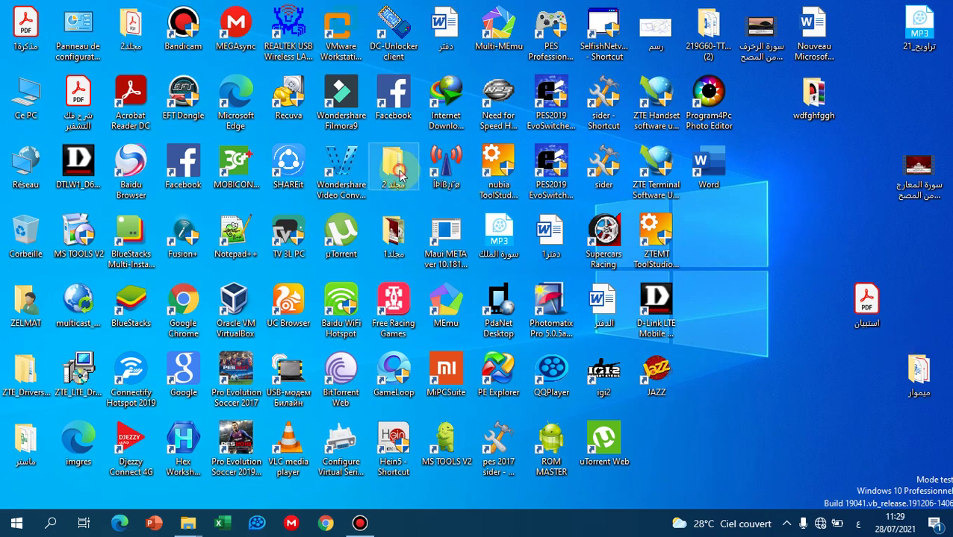
left_click_drag(399, 174, 868, 239)
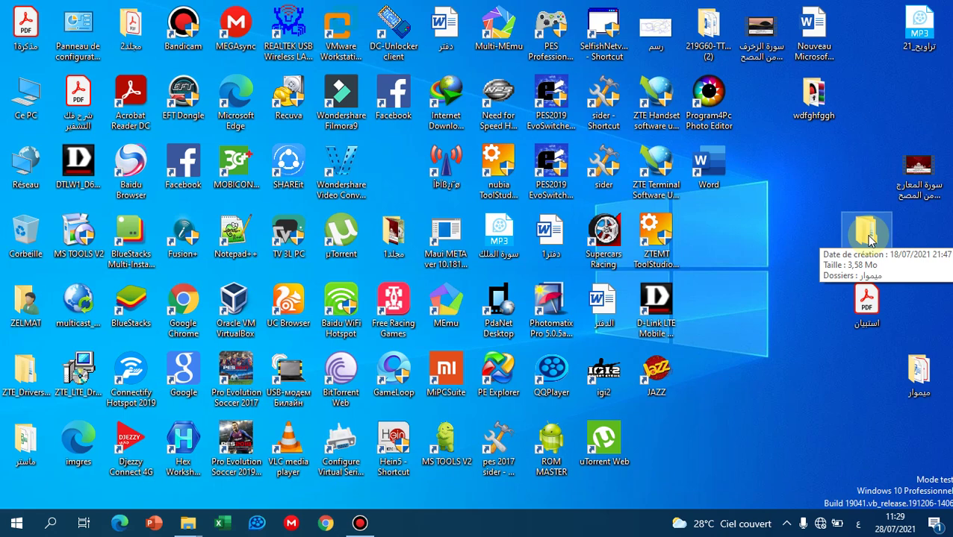
left_click(861, 303)
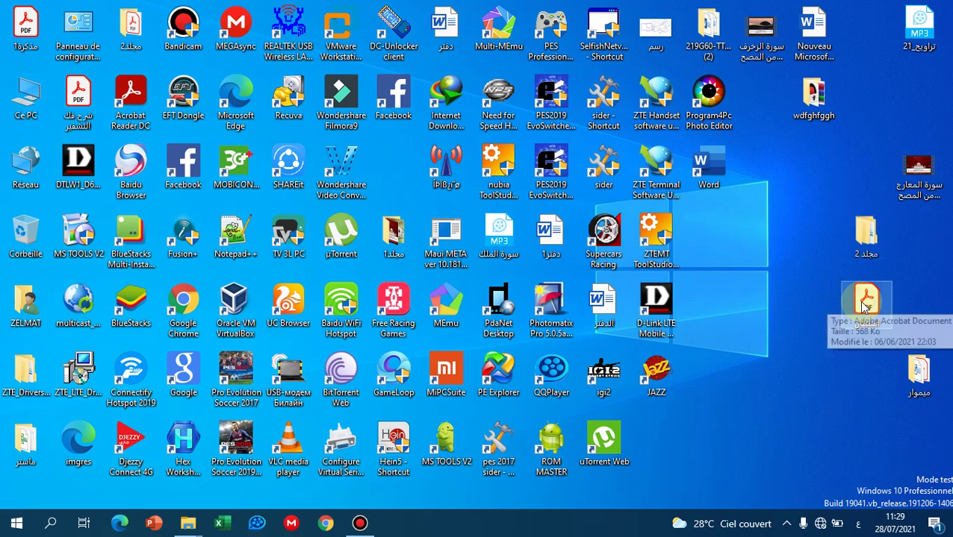
key("Delete")
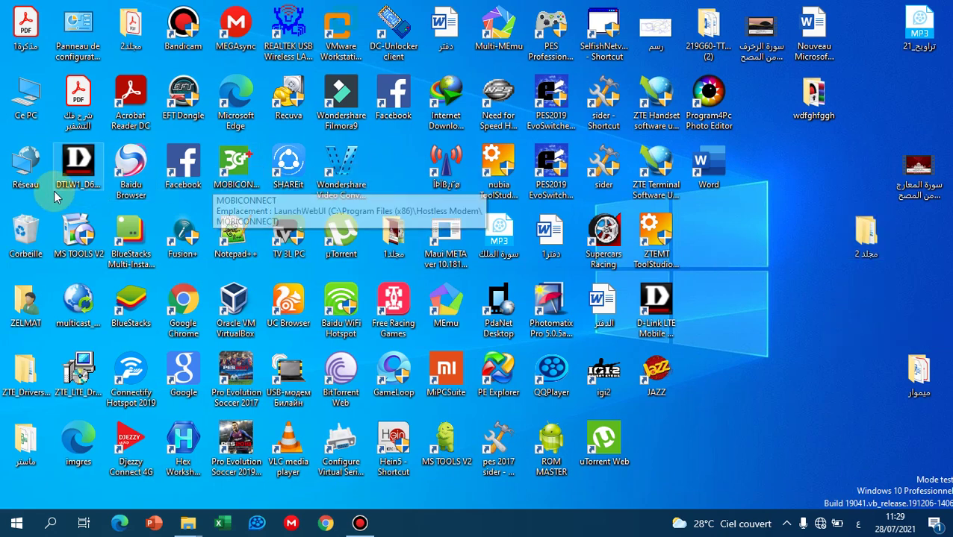
Empty the Recycle Bin, confirming the permanent deletion of the استبيان PDF, and reopen the bin to check its contents
double_click(26, 236)
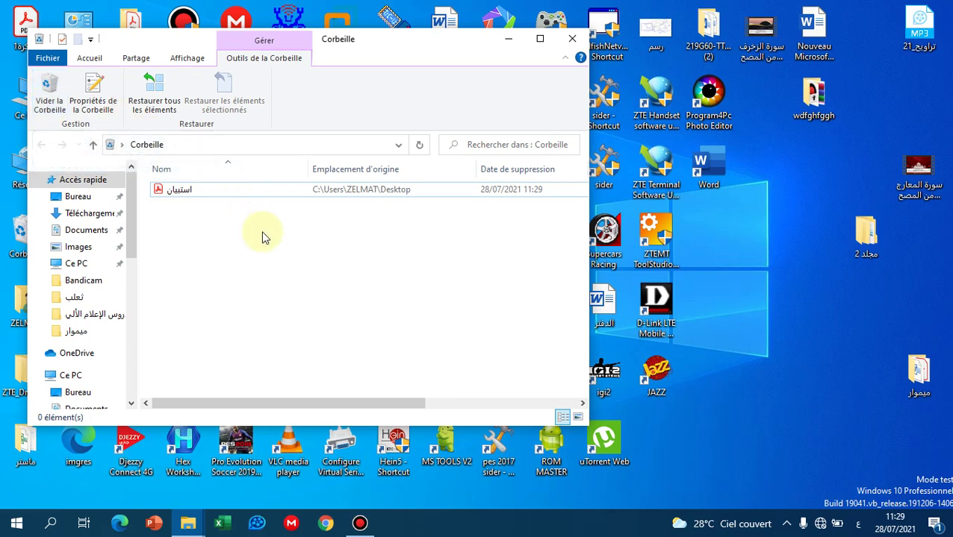
left_click(54, 97)
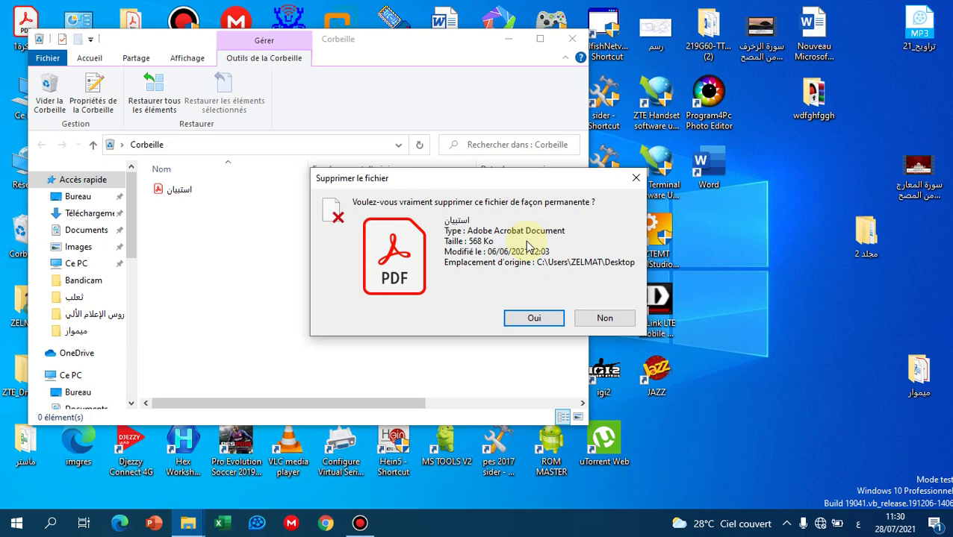
left_click(532, 320)
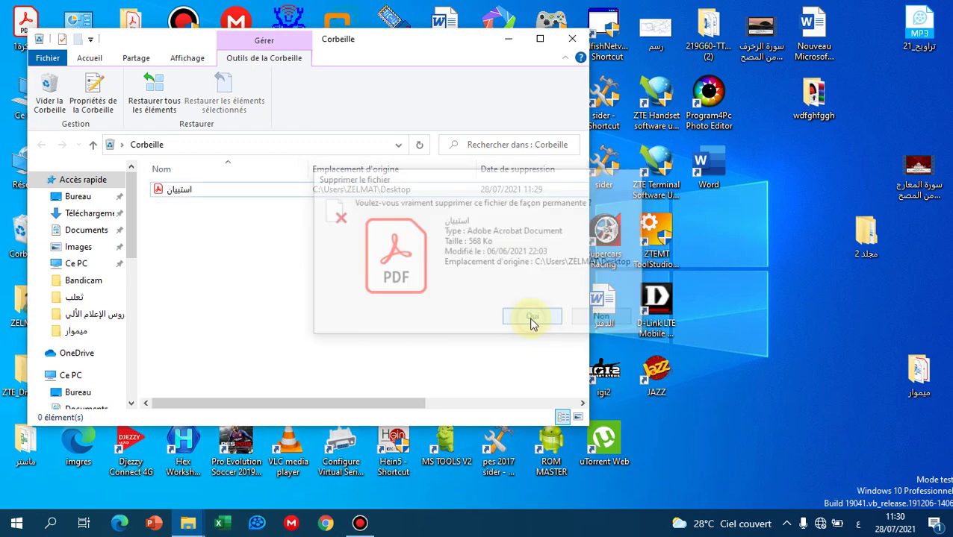
left_click(571, 38)
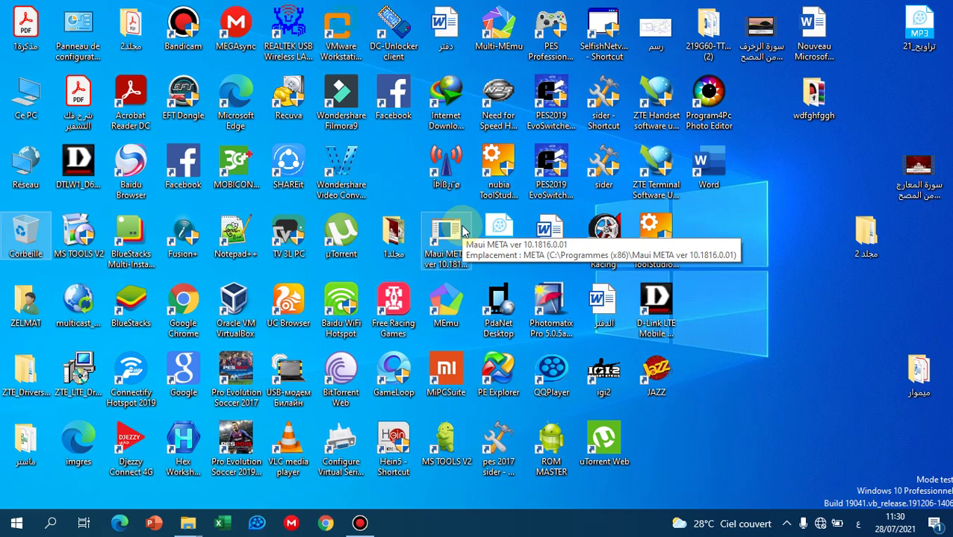
double_click(29, 240)
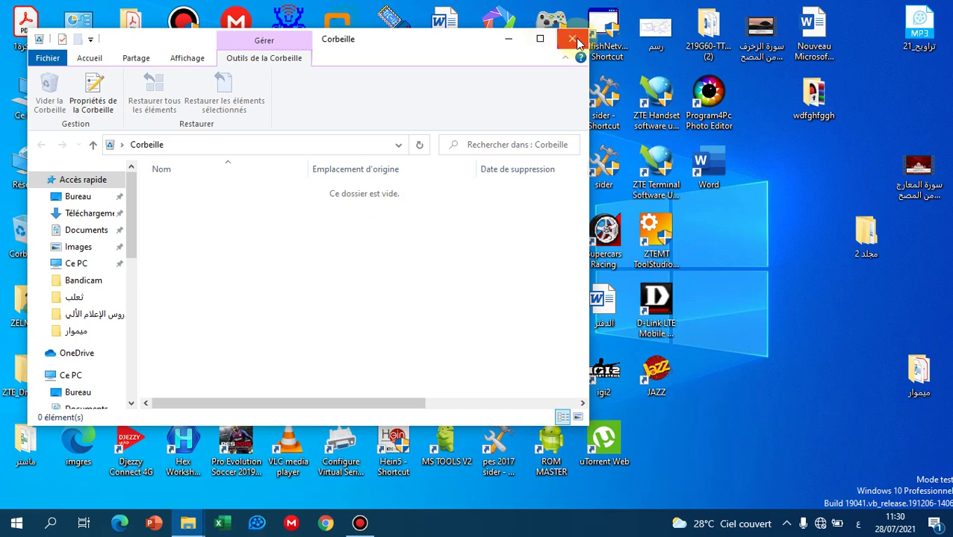
Close the Recycle Bin, open Ce PC maximized, and open the USB drive (F:), also showing it in a second window
left_click(573, 40)
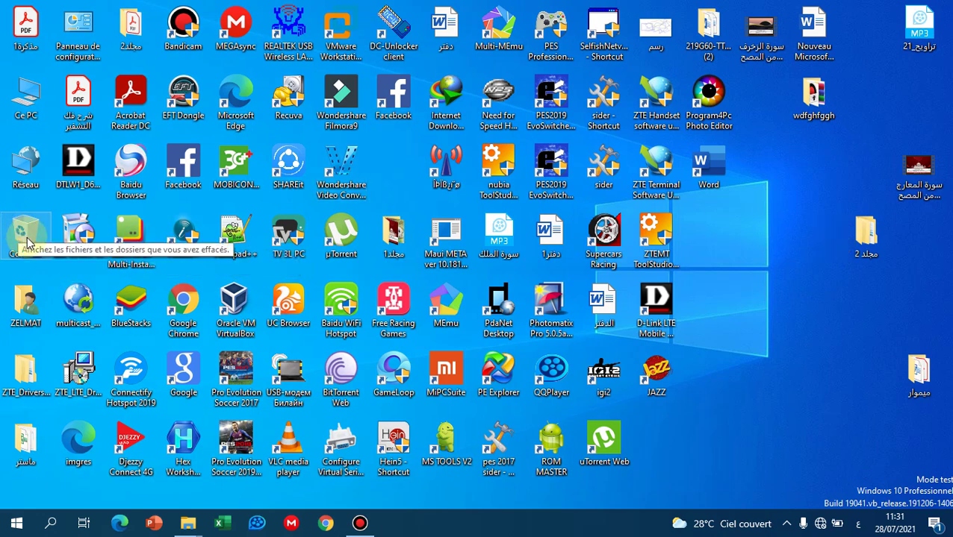
double_click(16, 99)
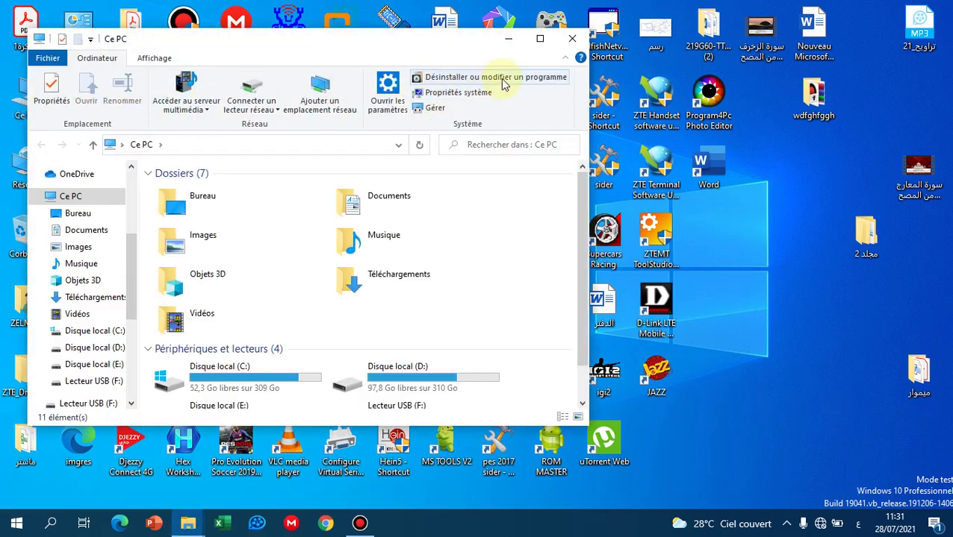
left_click(541, 40)
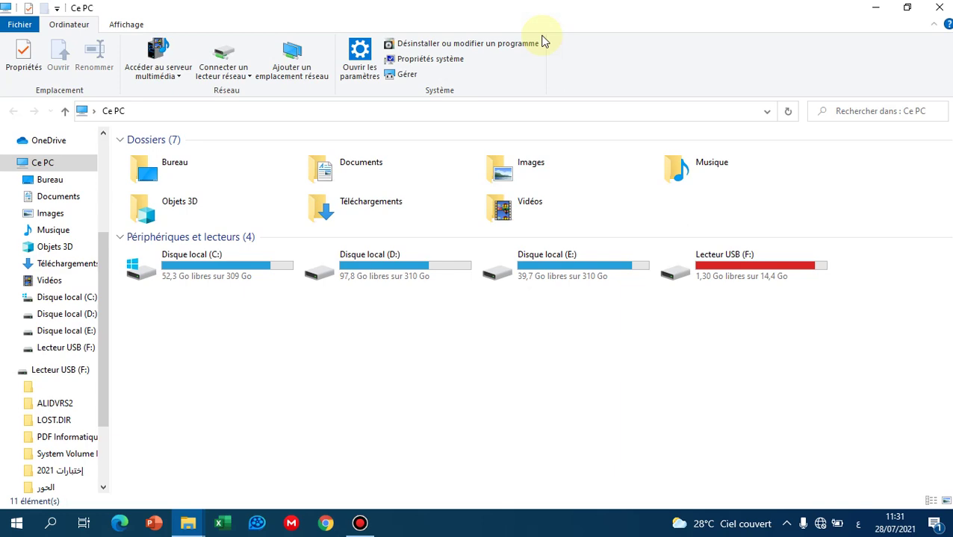
left_click(743, 273)
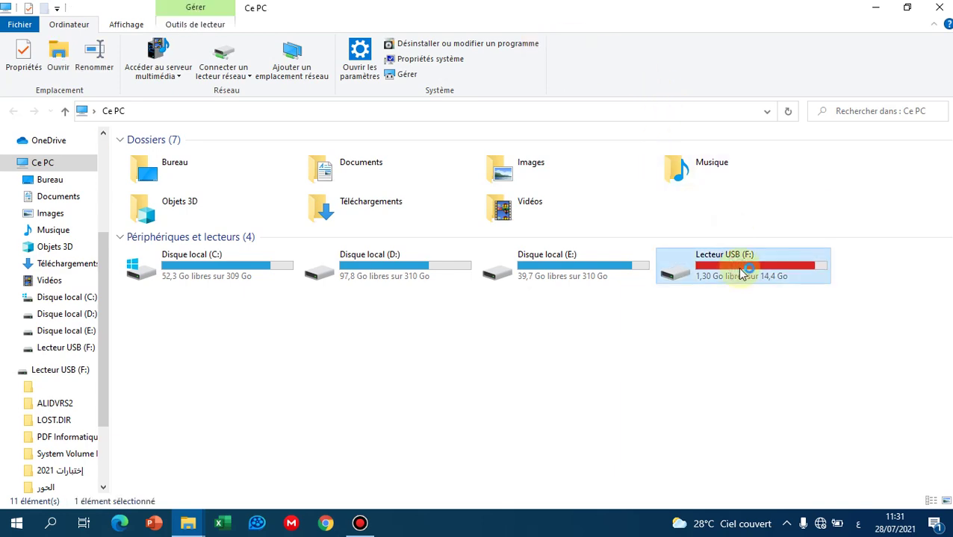
double_click(743, 274)
key("ctrl+n")
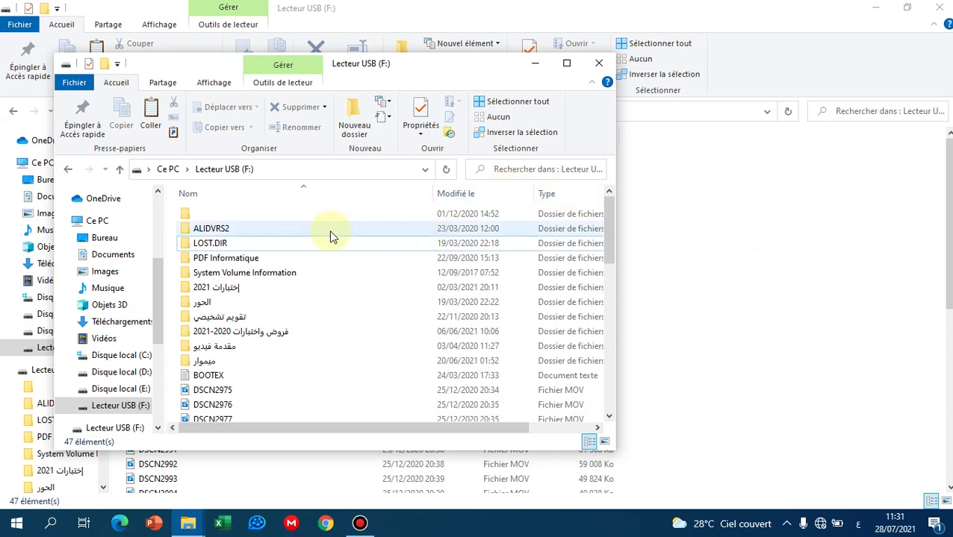
Delete the ALIDVRS2 folder from the USB drive (F:), confirming its permanent deletion
right_click(219, 230)
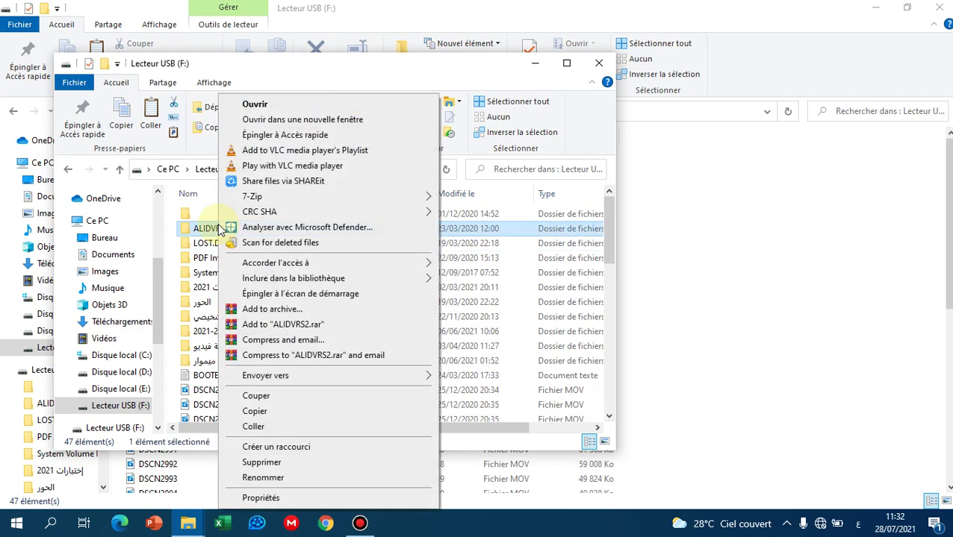
left_click(304, 464)
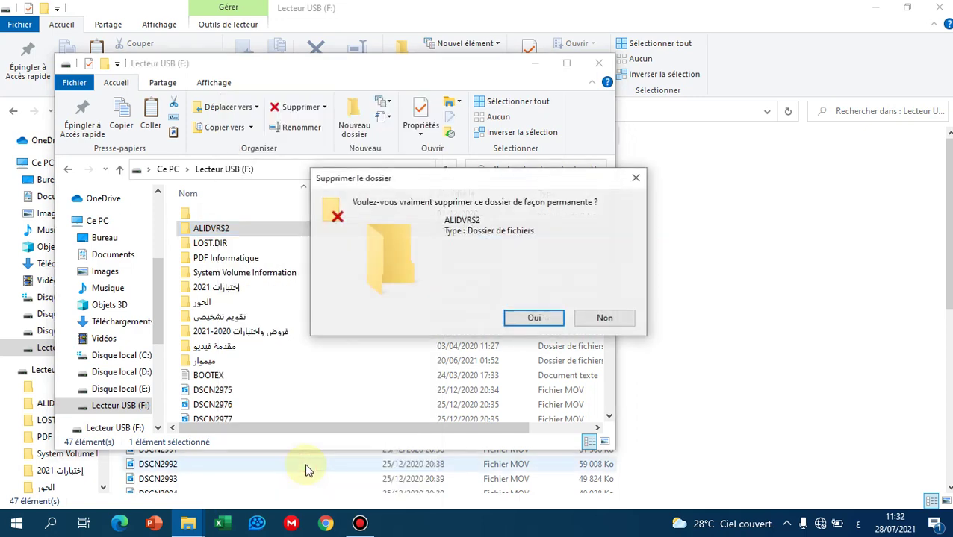
left_click(545, 321)
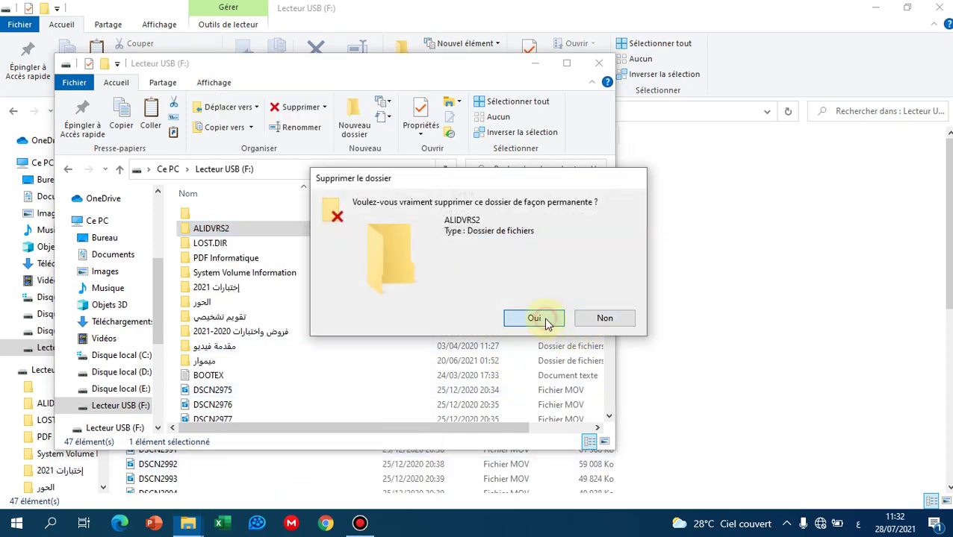
Minimize both USB drive windows, check the Recycle Bin for the deleted ALIDVRS2 folder, and close the bin
left_click(878, 6)
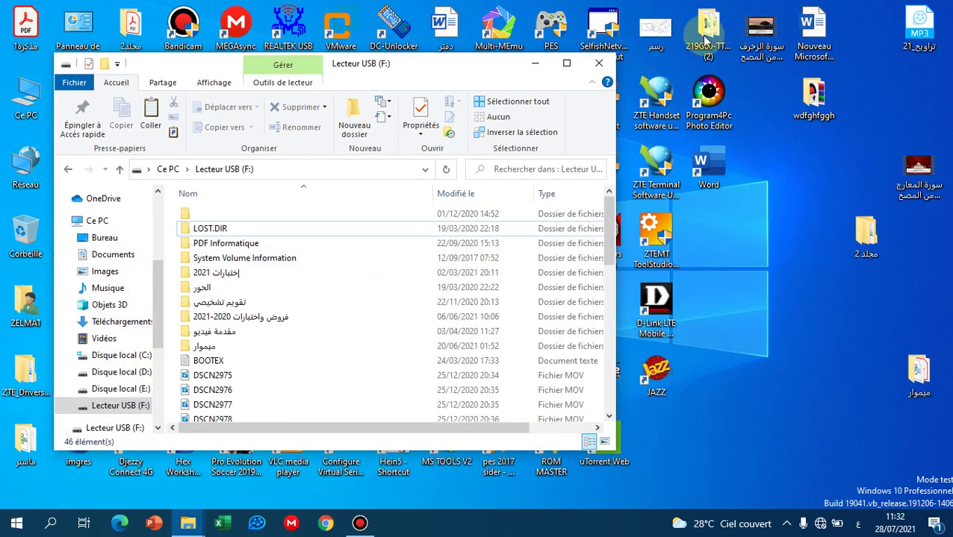
left_click(535, 65)
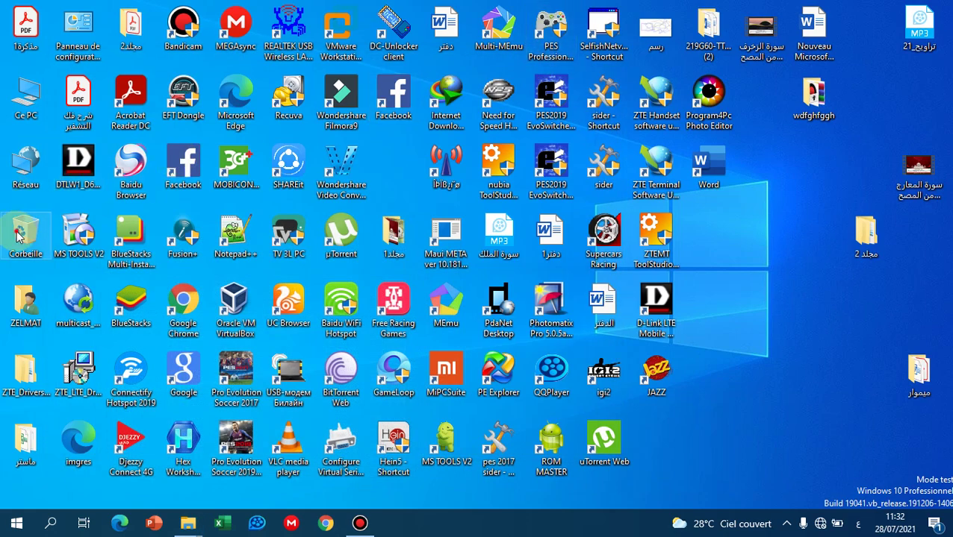
double_click(22, 235)
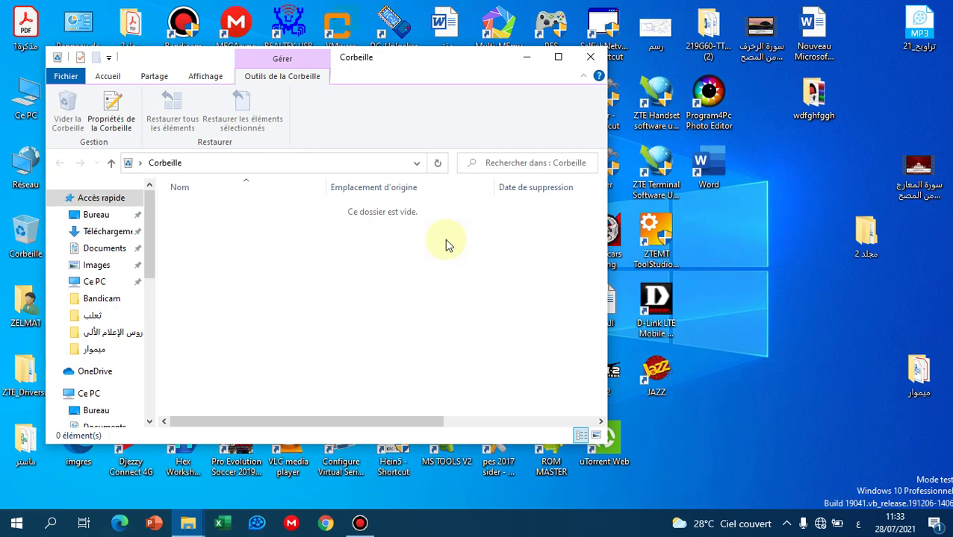
left_click(589, 57)
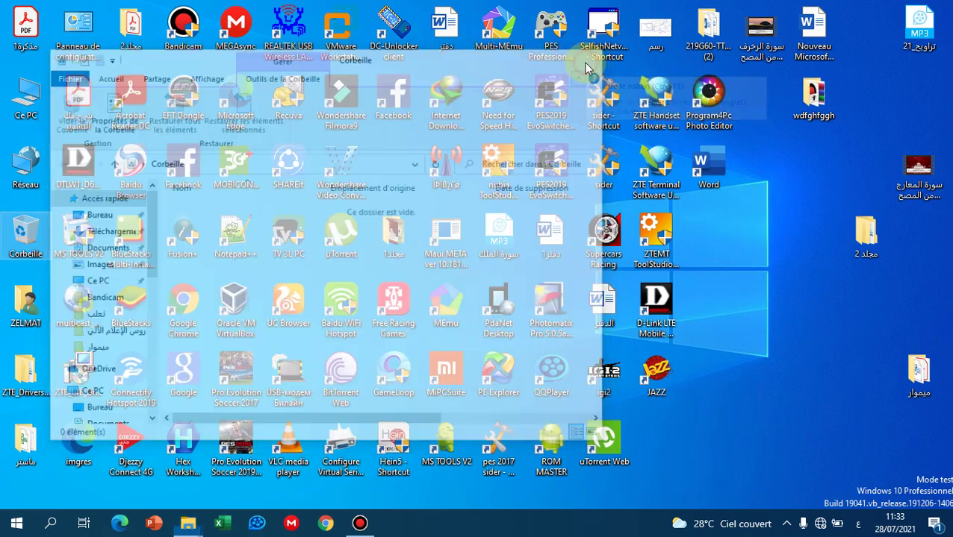